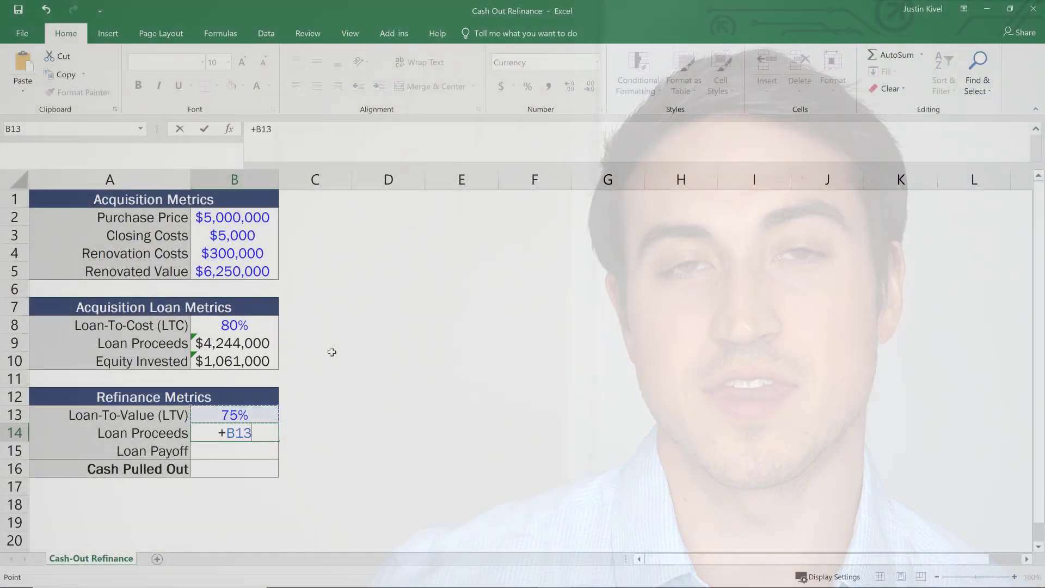
# - Finish the B14 formula as =+B13*B5 for refinance loan proceeds of $4,687,500
pyautogui.write('*')
pyautogui.press('Up')
pyautogui.press('Up')
pyautogui.press('Up')
pyautogui.press('Up')
pyautogui.press('Up')
pyautogui.press('Up')
pyautogui.press('Up')
pyautogui.press('Up')
pyautogui.press('Up')
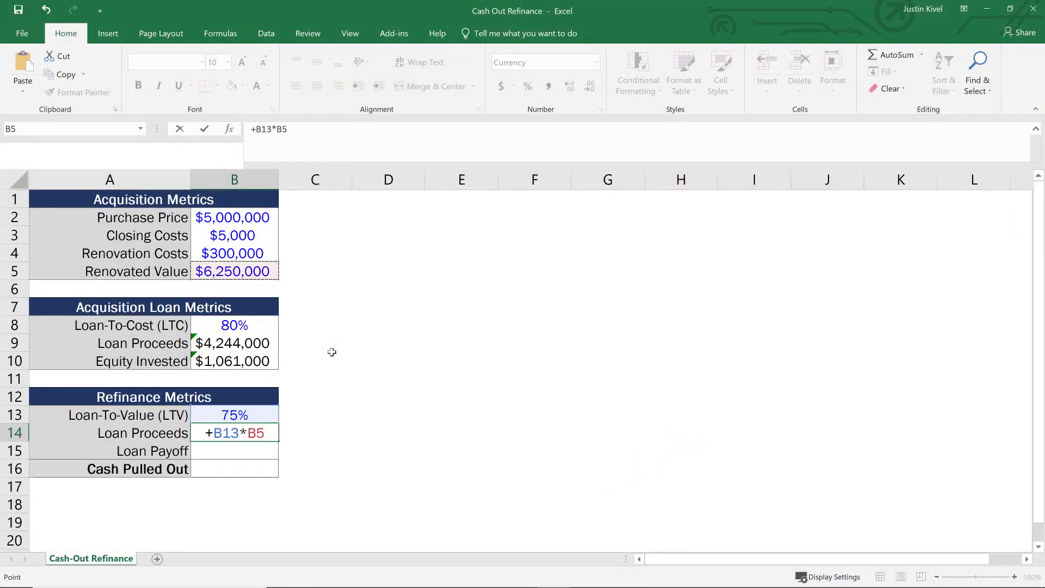
pyautogui.press('Return')
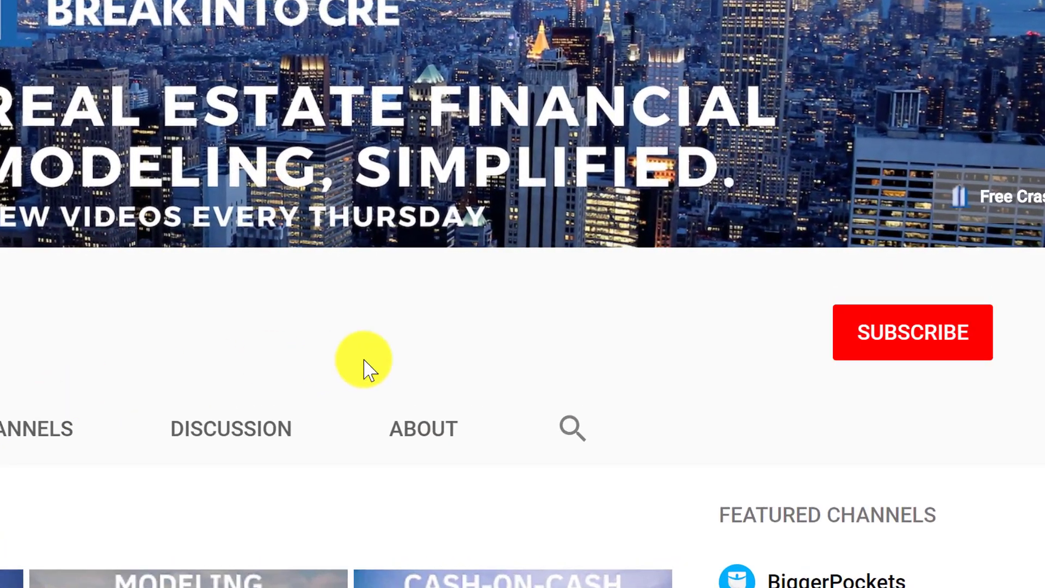
# - Subscribe to the Break Into CRE channel and turn on its notification bell
pyautogui.click(869, 343)
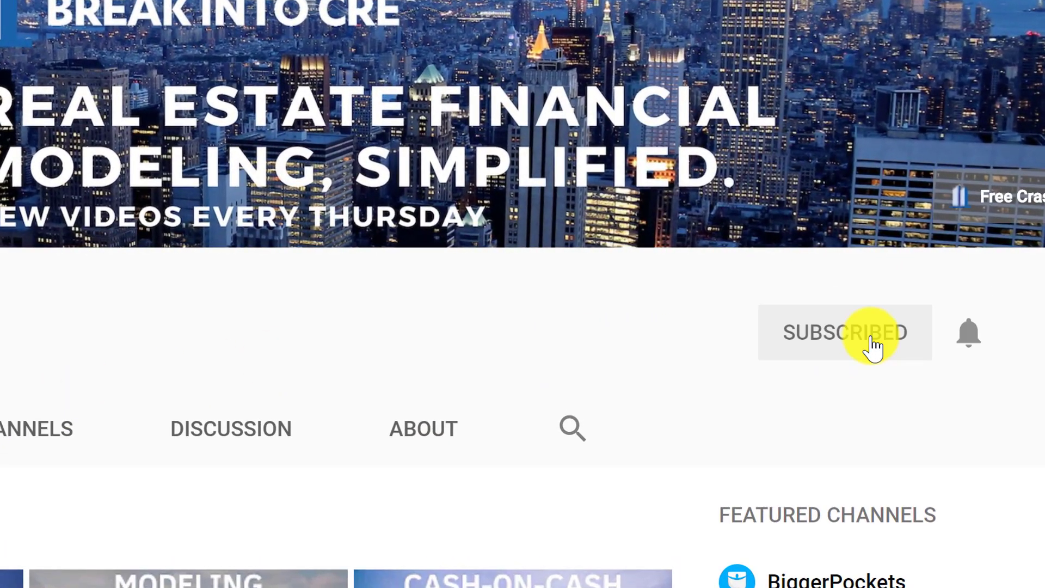
pyautogui.click(973, 344)
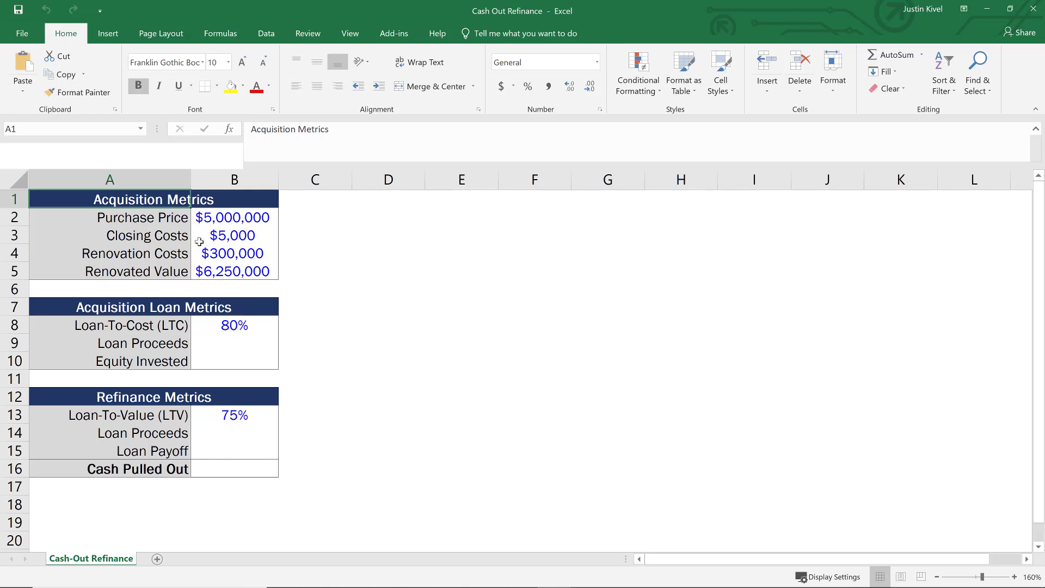
# - Enter =SUM(B2:B4)*B8 in B9 for acquisition loan proceeds of $4,244,000
pyautogui.click(244, 344)
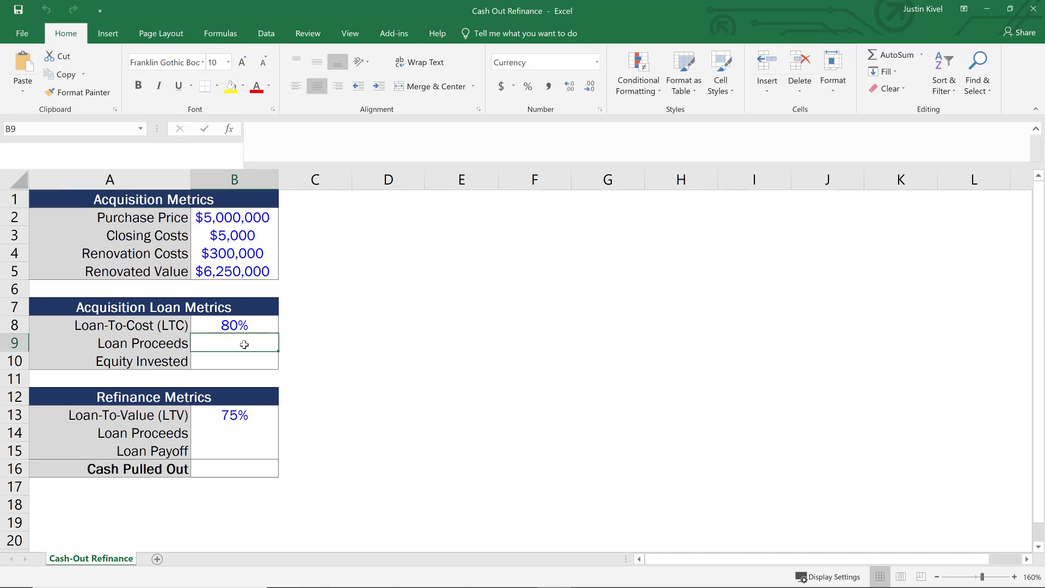
pyautogui.write('=su')
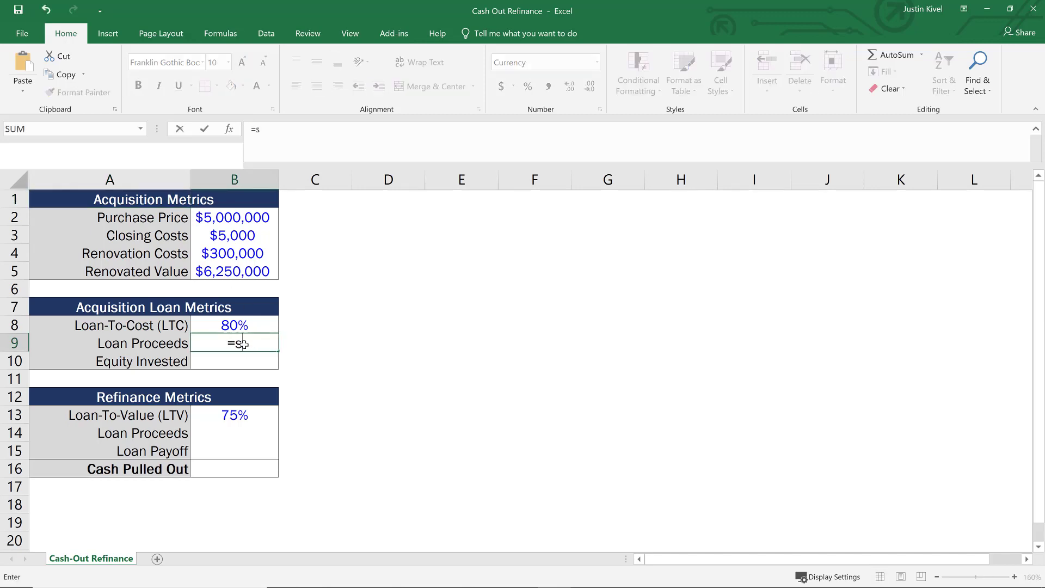
pyautogui.press('Tab')
pyautogui.press('Up')
pyautogui.press('Up')
pyautogui.press('Up')
pyautogui.press('Up')
pyautogui.press('Up')
pyautogui.press('Up')
pyautogui.press('Up')
pyautogui.press('Up')
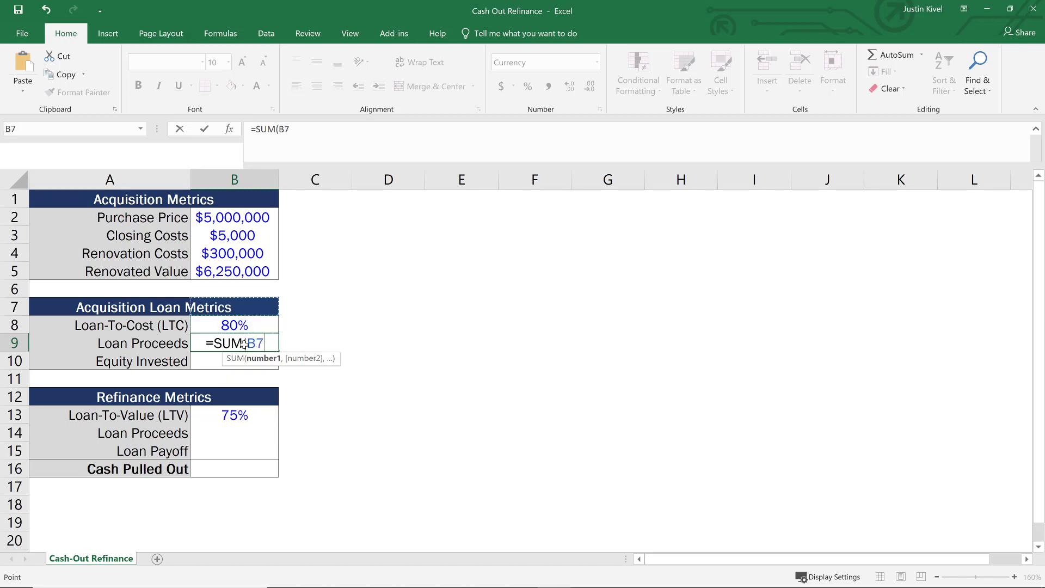
pyautogui.press('Down')
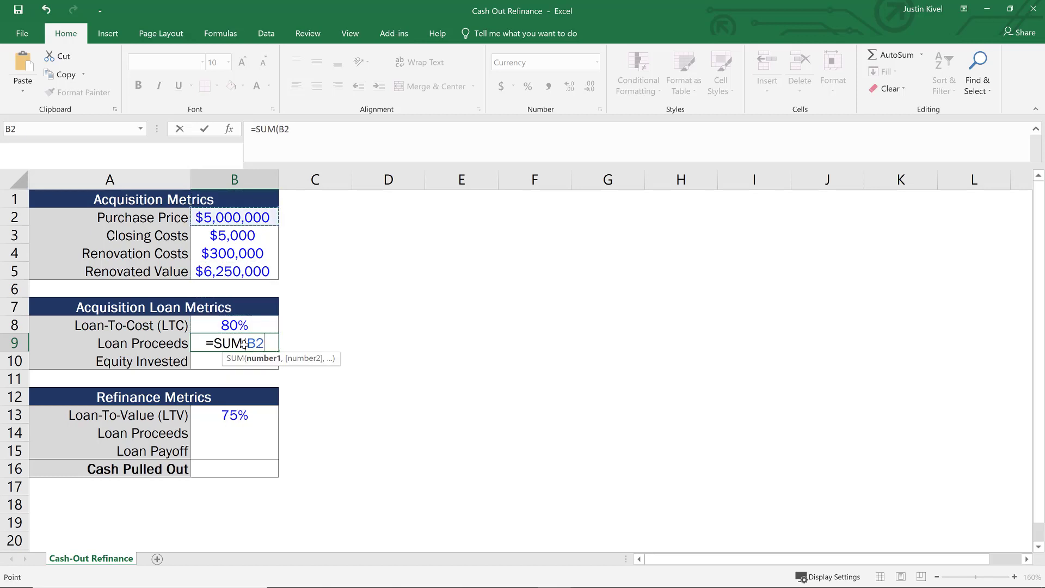
pyautogui.hotkey('shift', 'Down')
pyautogui.hotkey('shift', 'Down')
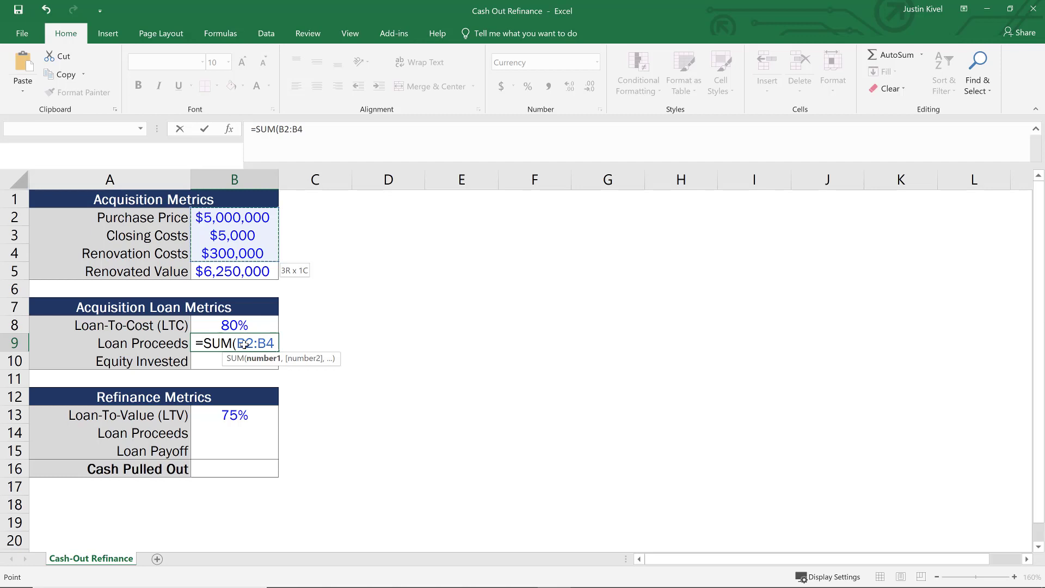
pyautogui.write(')')
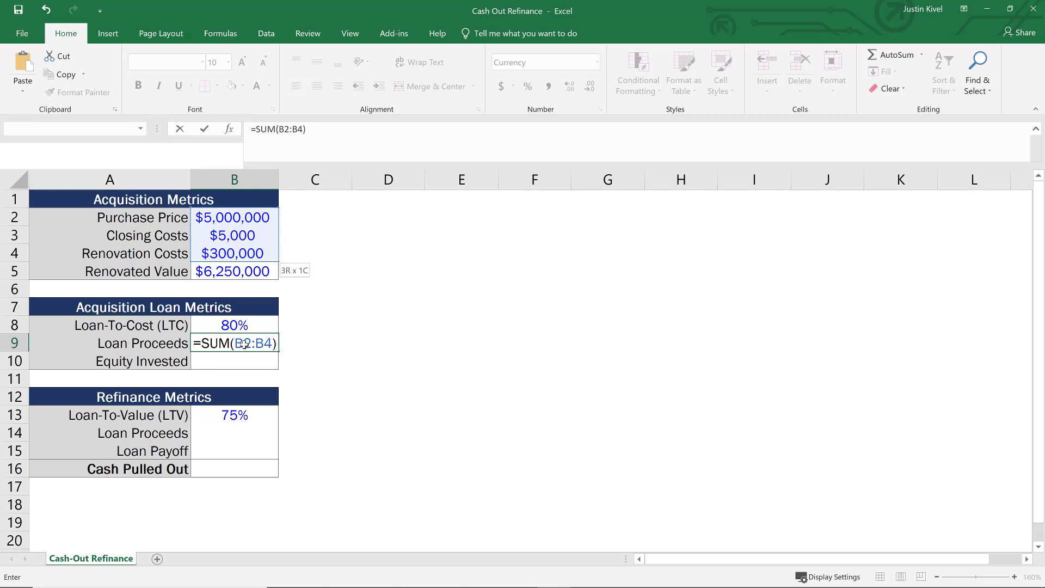
pyautogui.write('*')
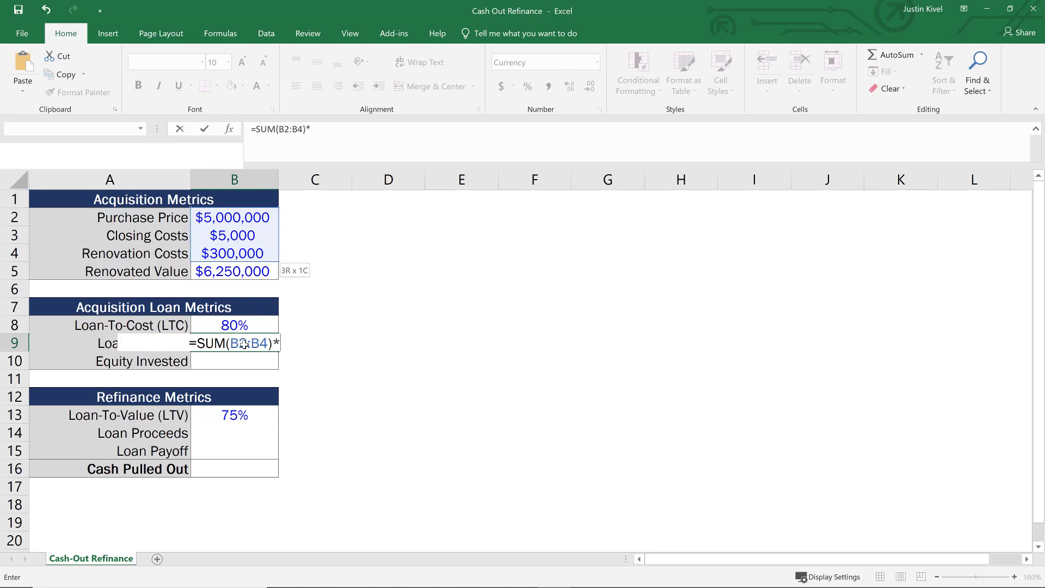
pyautogui.write('B8')
pyautogui.hotkey('ctrl', 'Return')
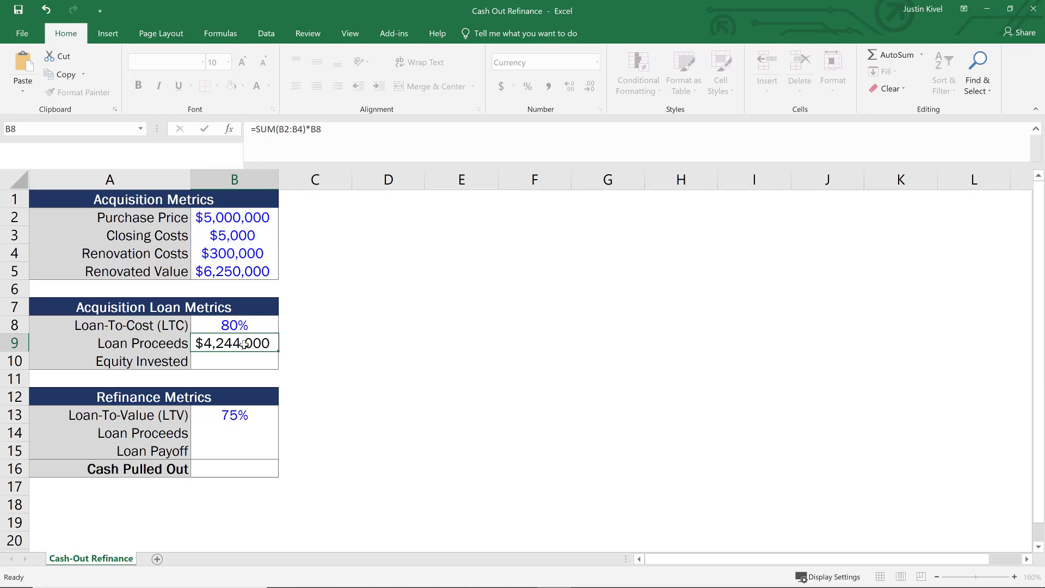
pyautogui.press('Down')
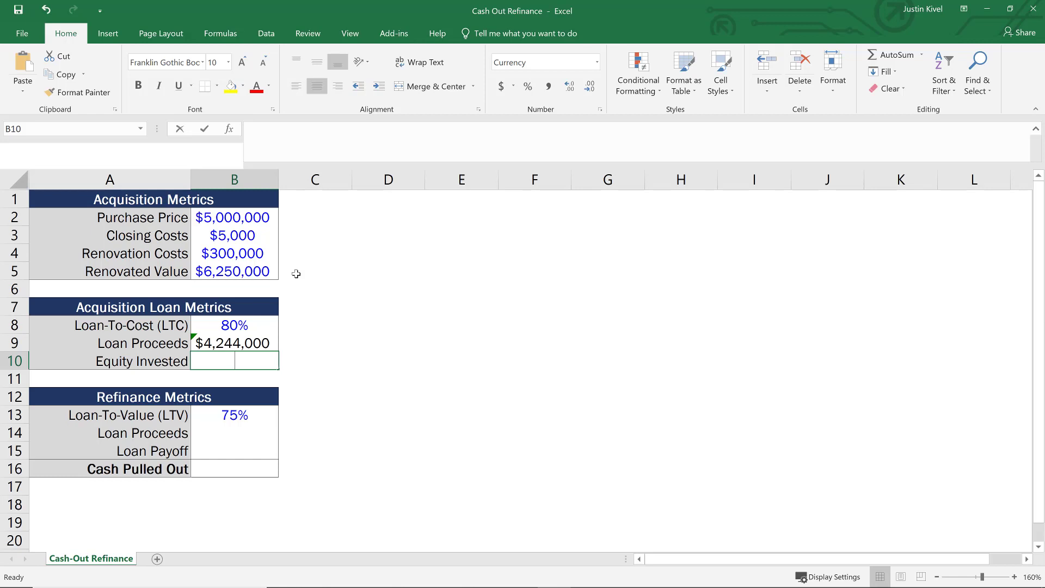
# - Enter =SUM(B2:B4)-B9 in B10 for equity invested of $1,061,000
pyautogui.write('=SUM(')
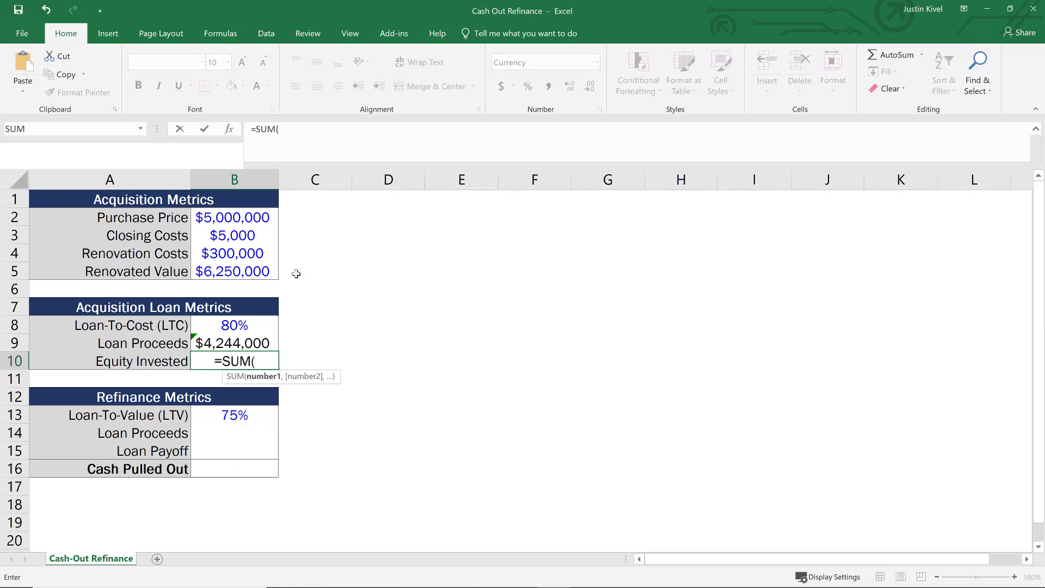
pyautogui.press('Up')
pyautogui.press('Up')
pyautogui.press('Up')
pyautogui.press('Up')
pyautogui.press('Up')
pyautogui.press('Up')
pyautogui.press('Up')
pyautogui.press('Up')
pyautogui.hotkey('shift', 'Down')
pyautogui.hotkey('shift', 'Down')
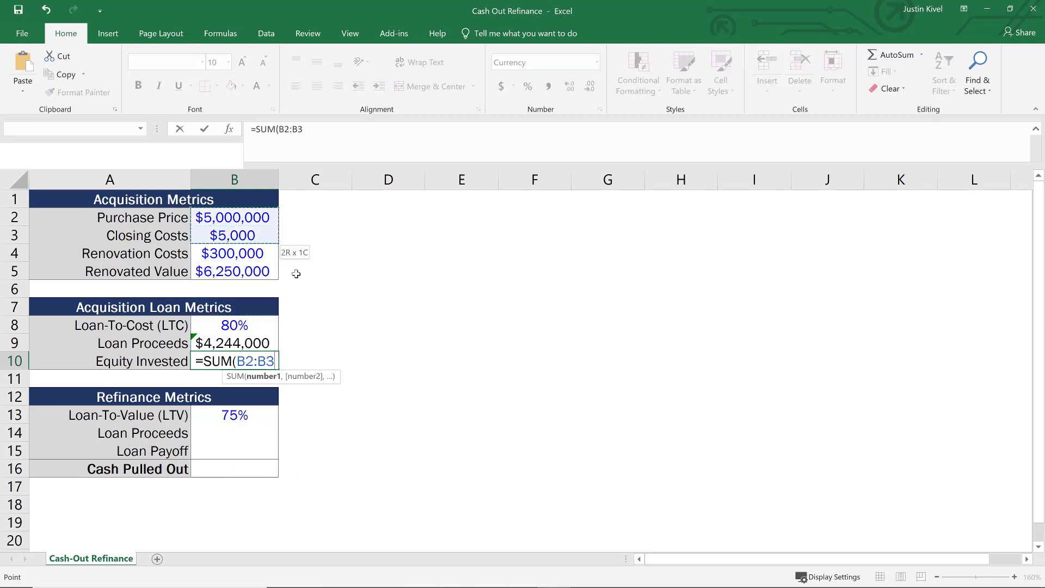
pyautogui.write(')')
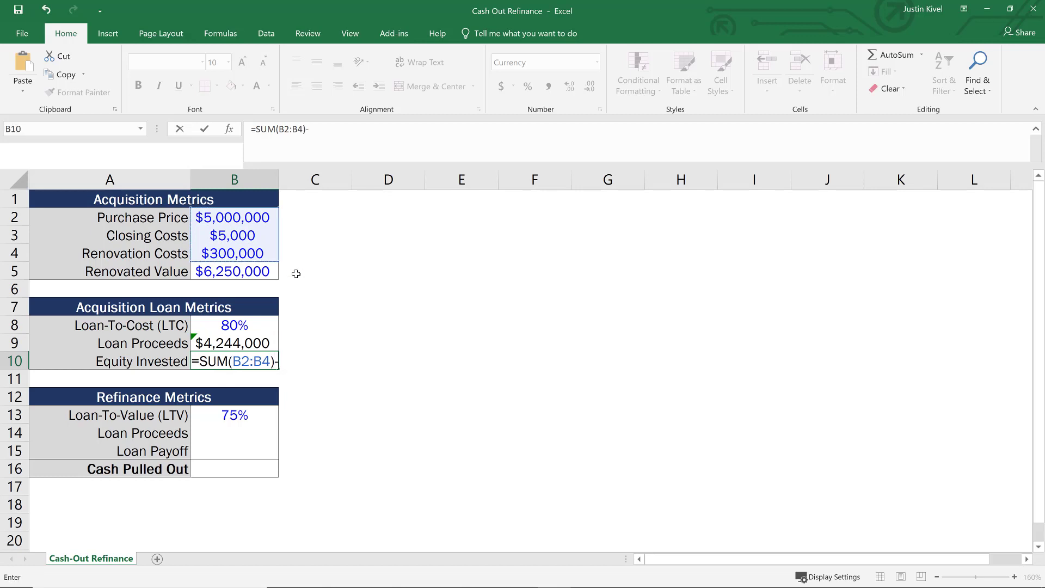
pyautogui.write('-')
pyautogui.press('Up')
pyautogui.hotkey('ctrl', 'Return')
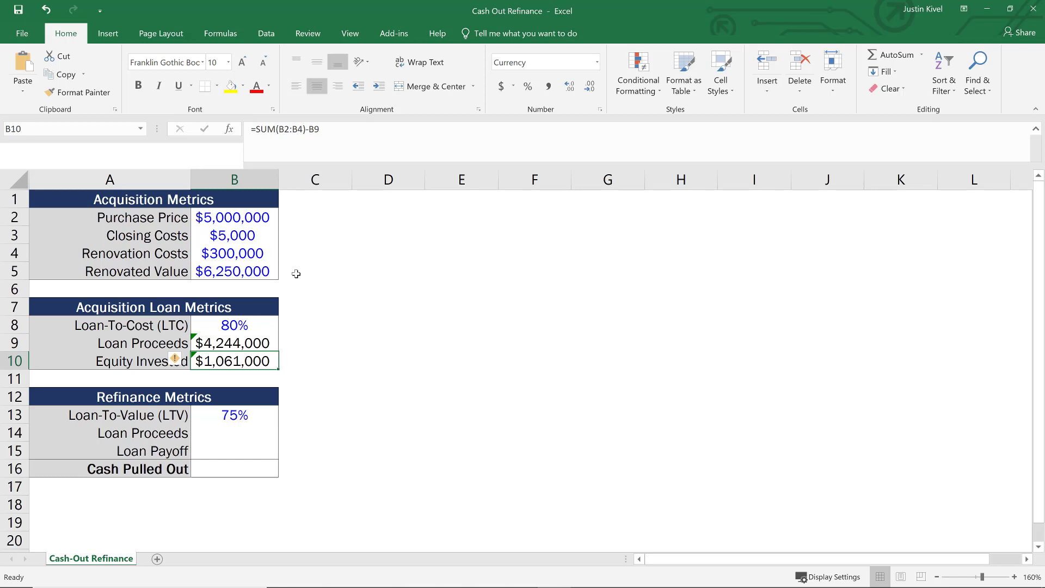
pyautogui.press('Down')
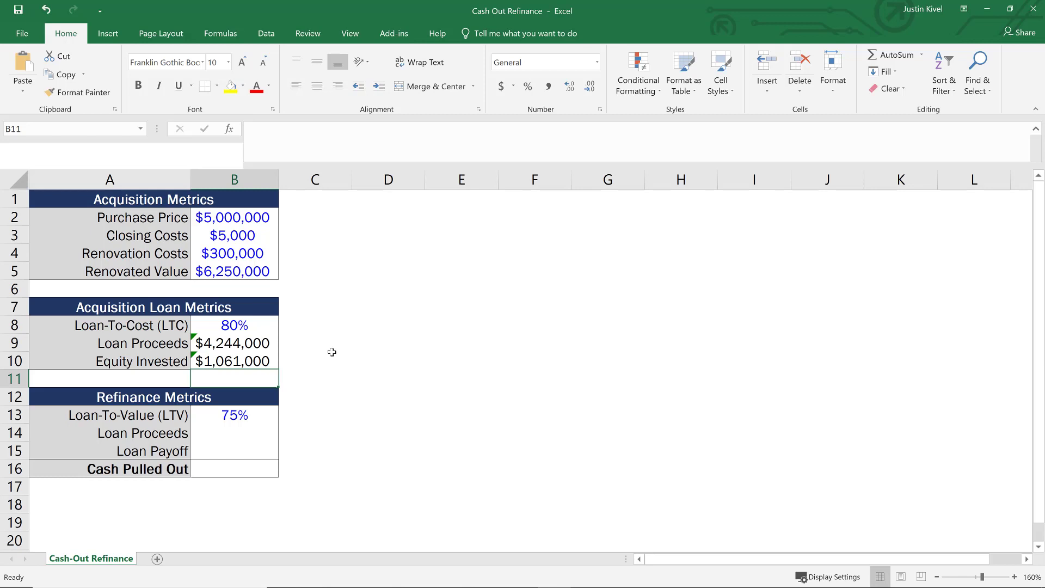
pyautogui.press('Down')
pyautogui.press('Down')
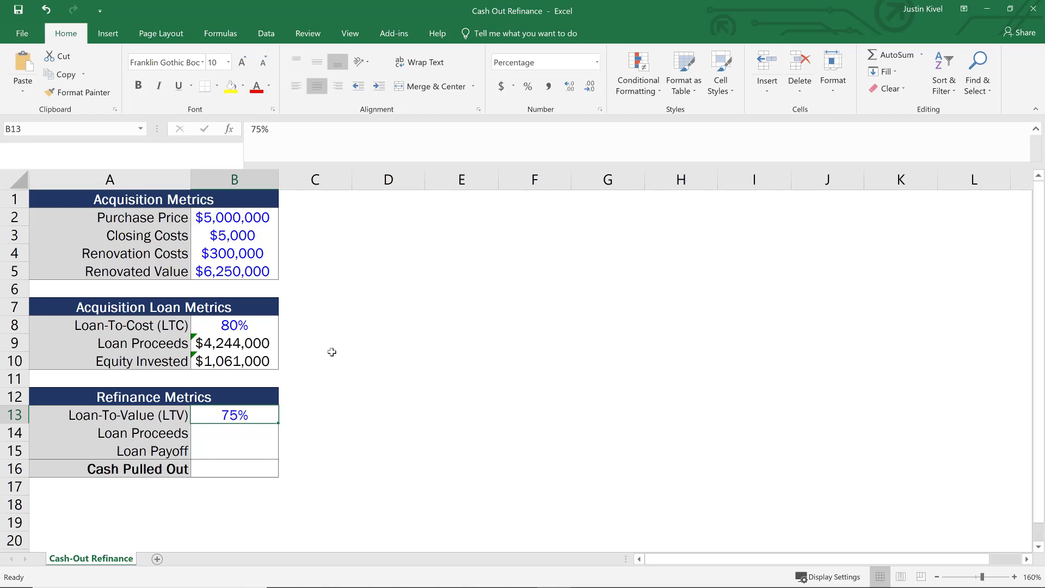
# - Enter =+B13*B5 in B14, multiplying the 75% LTV by the $6,250,000 renovated value
pyautogui.press('Down')
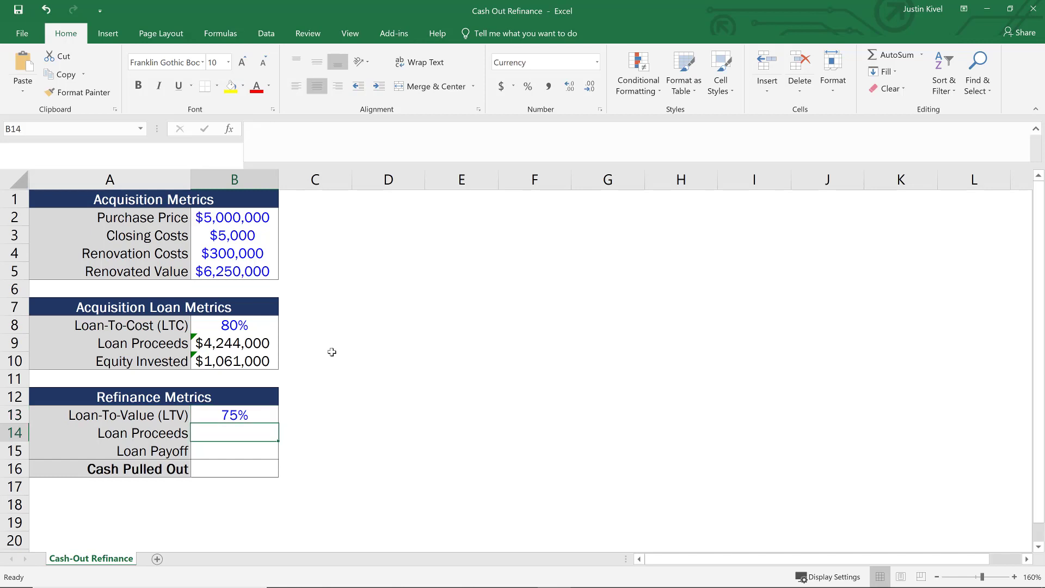
pyautogui.write('+')
pyautogui.press('Up')
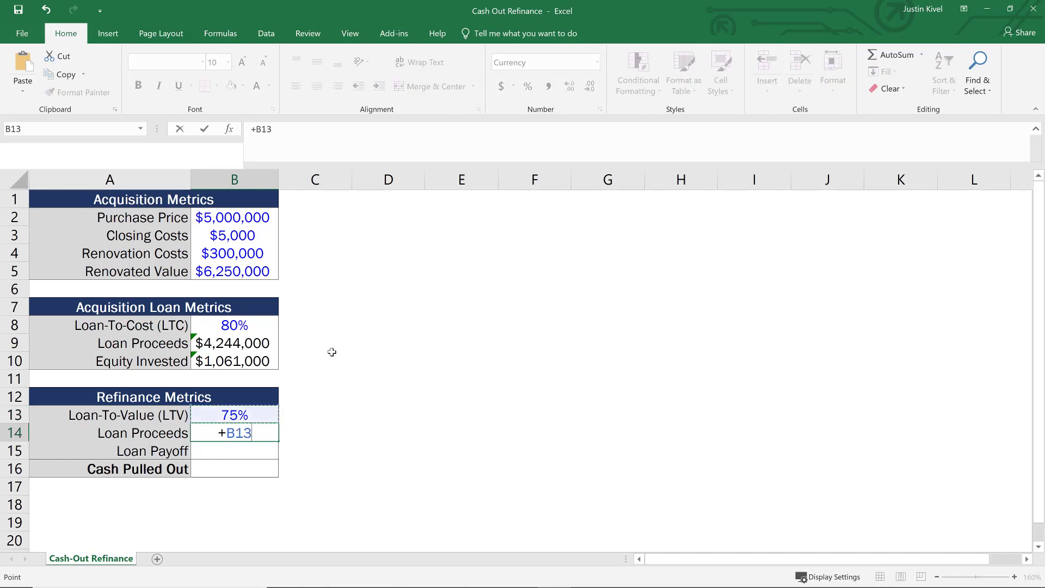
pyautogui.write('*')
pyautogui.press('Up')
pyautogui.press('Up')
pyautogui.press('Up')
pyautogui.press('Up')
pyautogui.press('Up')
pyautogui.press('Up')
pyautogui.press('Up')
pyautogui.press('Up')
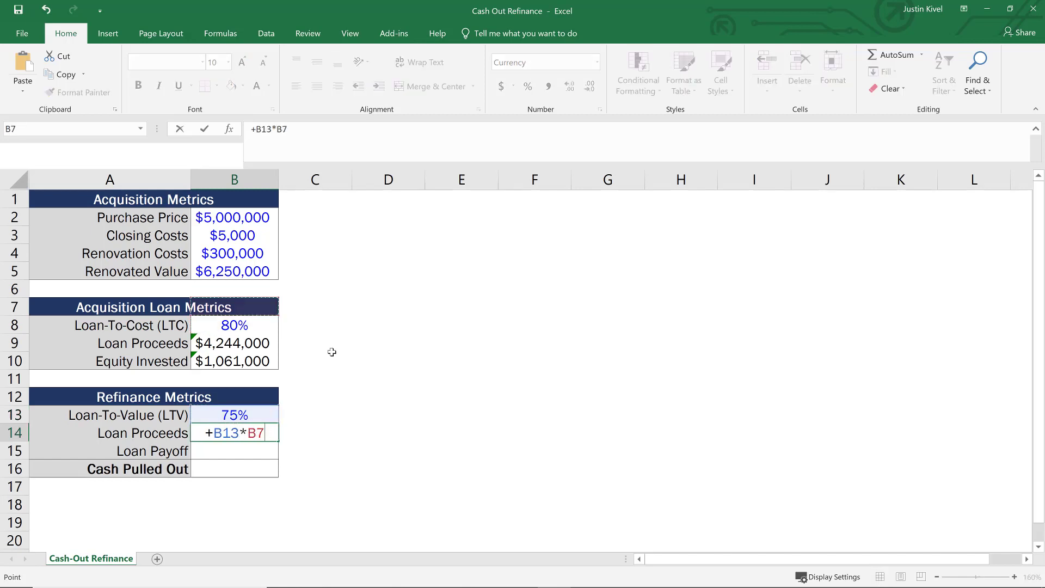
pyautogui.press('Up')
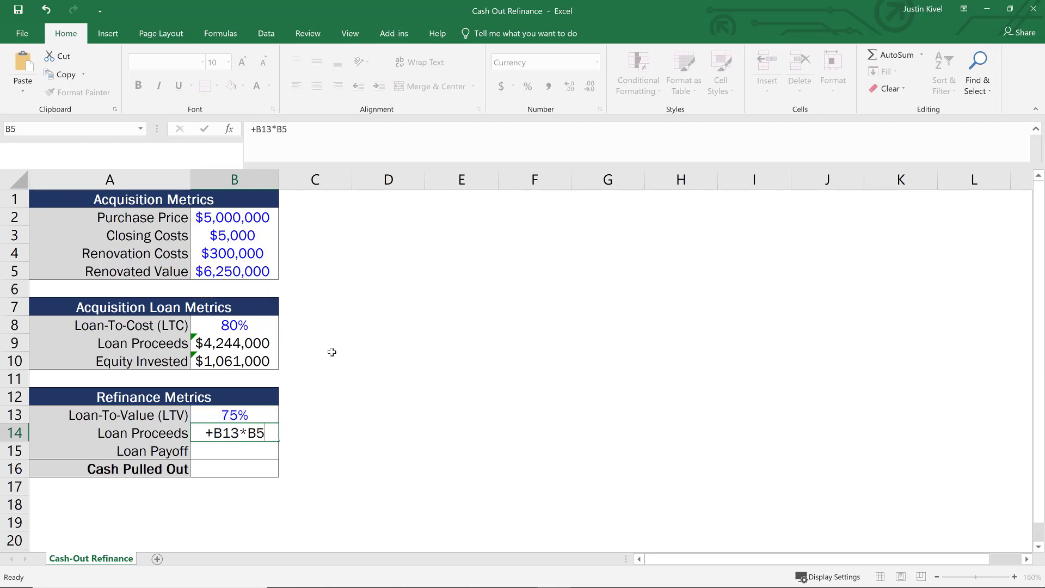
pyautogui.hotkey('ctrl', 'Return')
pyautogui.press('Down')
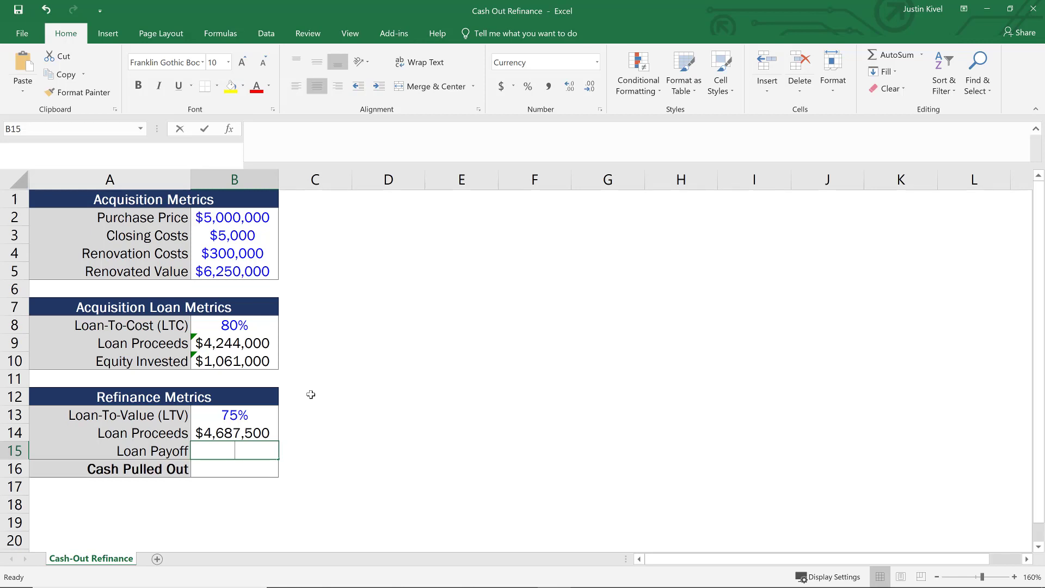
# - Enter =-B9 in B15 so Loan Payoff shows ($4,244,000)
pyautogui.write('=-')
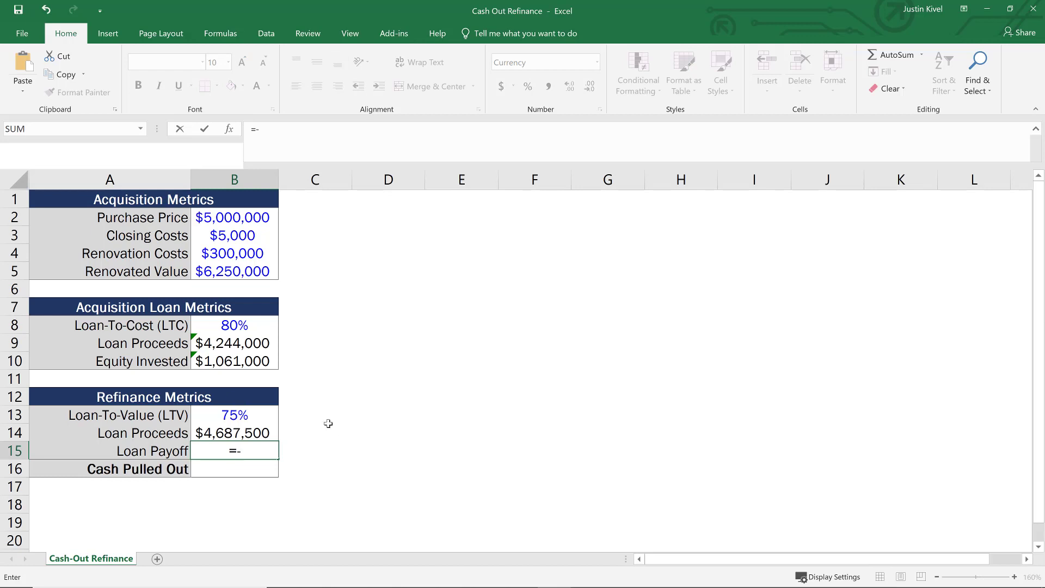
pyautogui.press('Up')
pyautogui.press('Up')
pyautogui.press('Up')
pyautogui.press('Up')
pyautogui.press('Up')
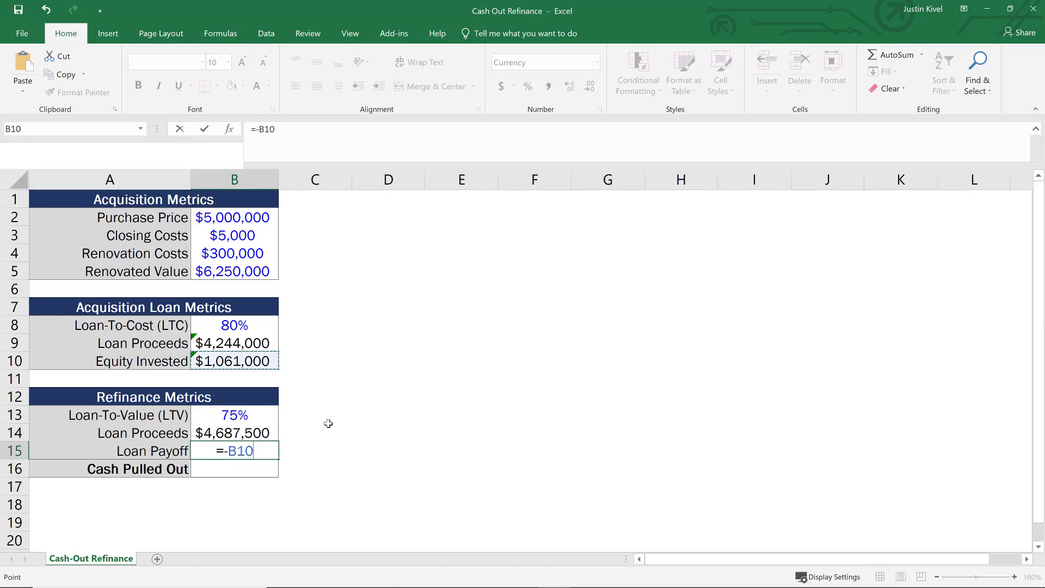
pyautogui.press('Up')
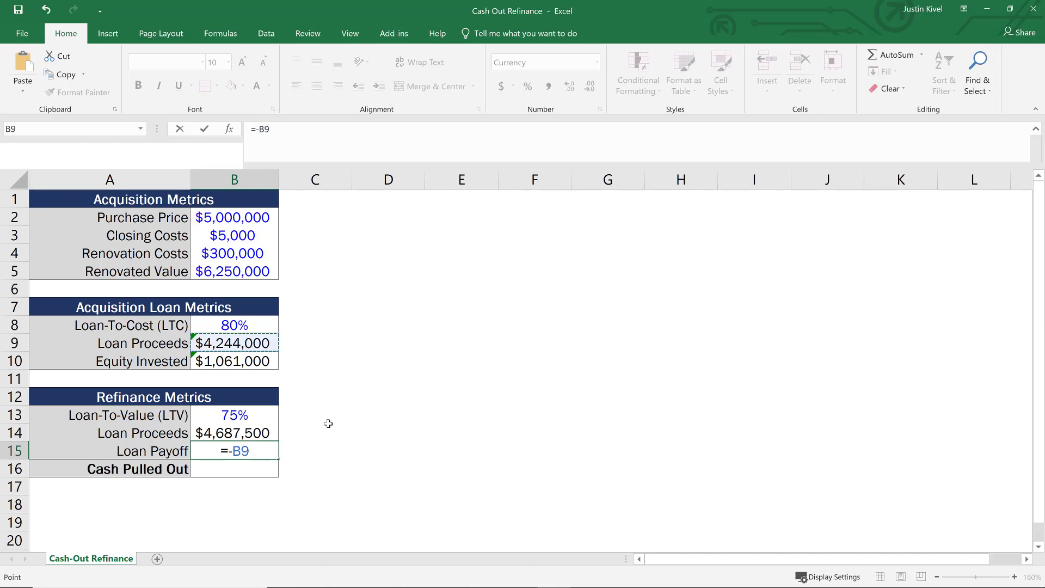
pyautogui.press('Return')
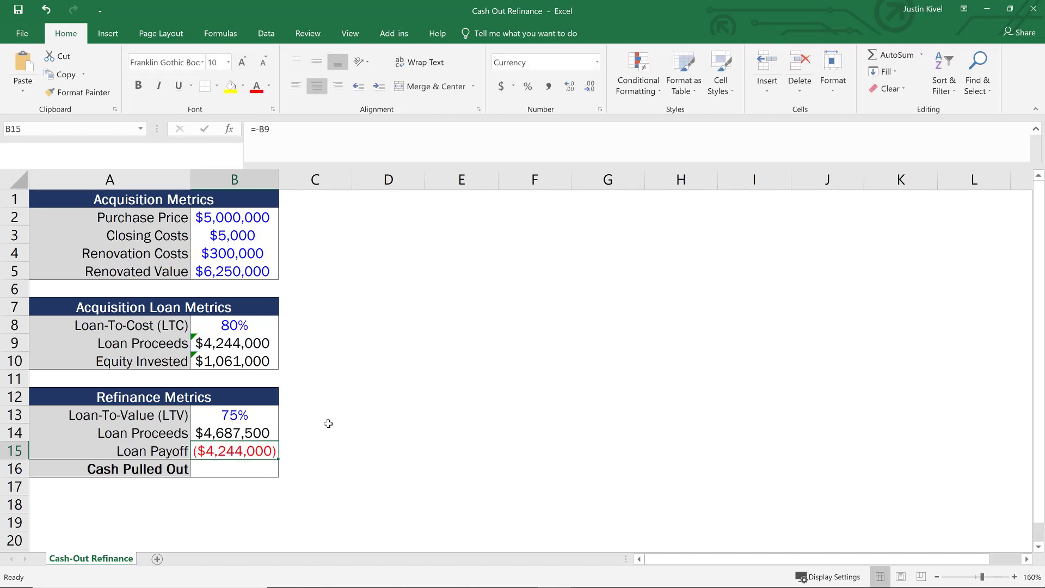
pyautogui.press('Down')
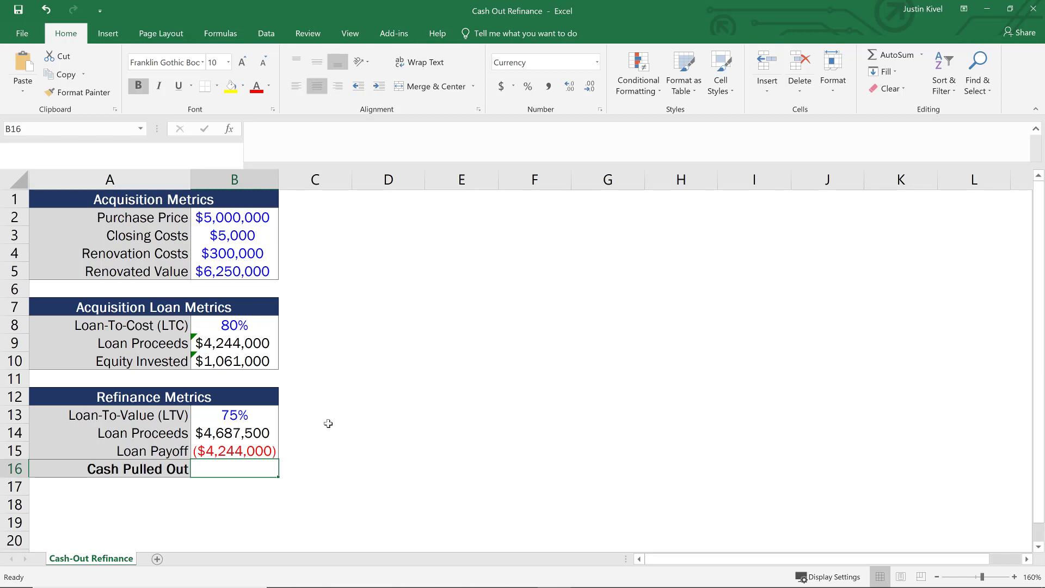
# - Enter =SUM(B14:B15) in B16 for cash pulled out of $443,500
pyautogui.write('=sum(')
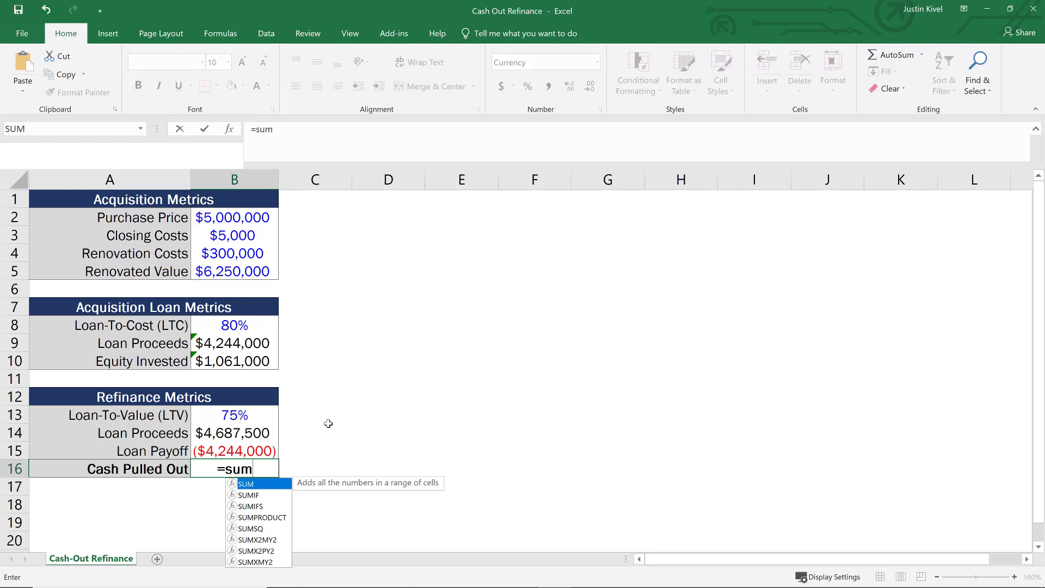
pyautogui.press('Up')
pyautogui.hotkey('shift', 'Up')
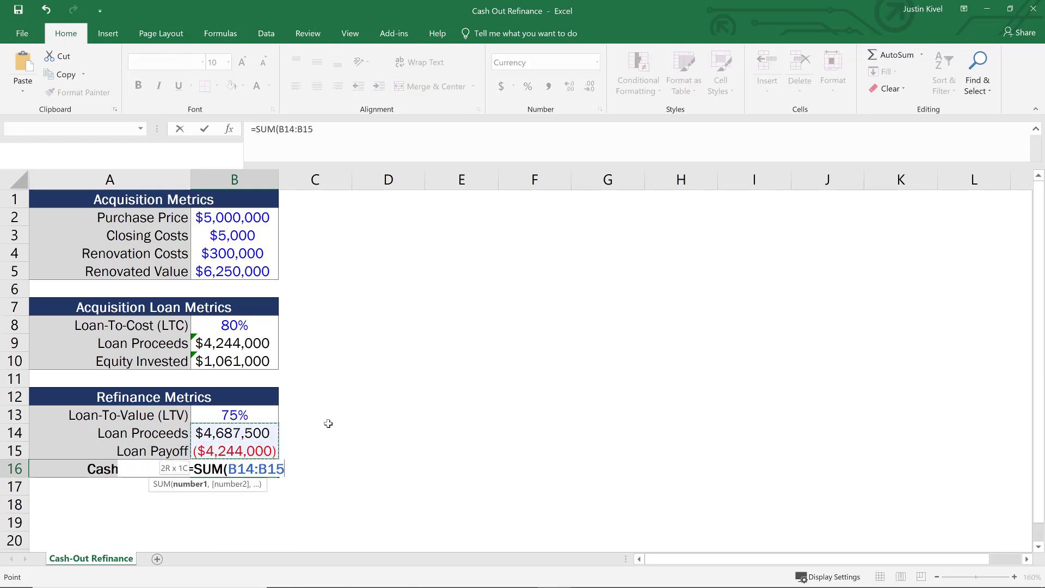
pyautogui.hotkey('ctrl', 'Return')
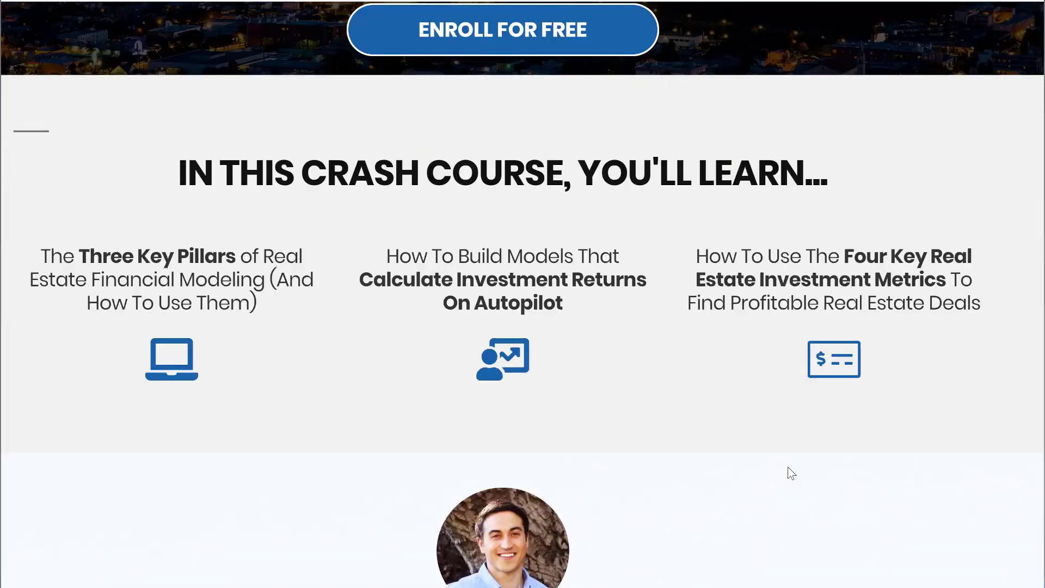
# - Scroll down the course page and choose ENROLL FOR FREE to bring up the signup form
pyautogui.scroll(-9, 788, 467)
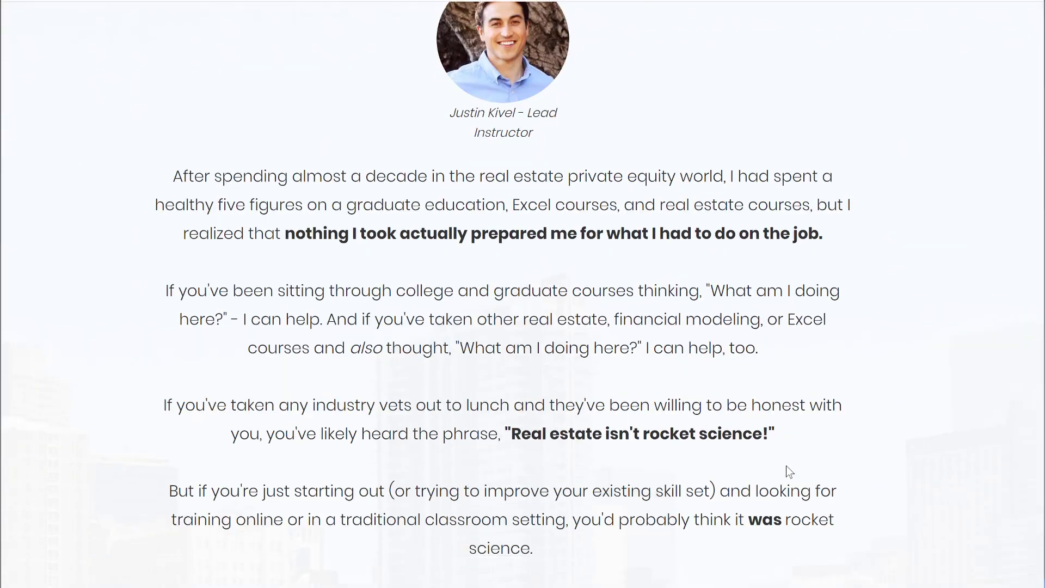
pyautogui.scroll(-12, 786, 466)
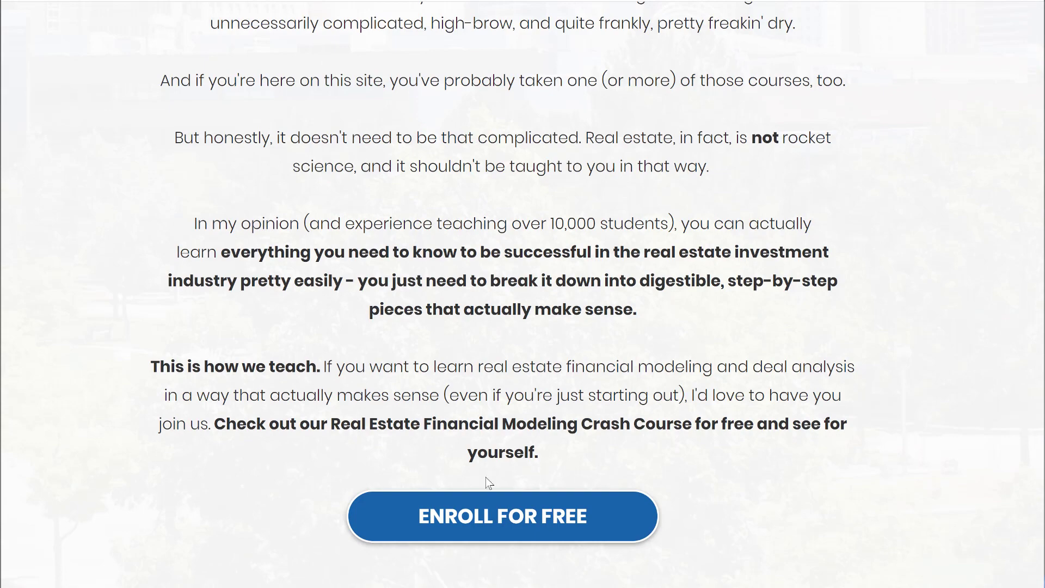
pyautogui.click(406, 510)
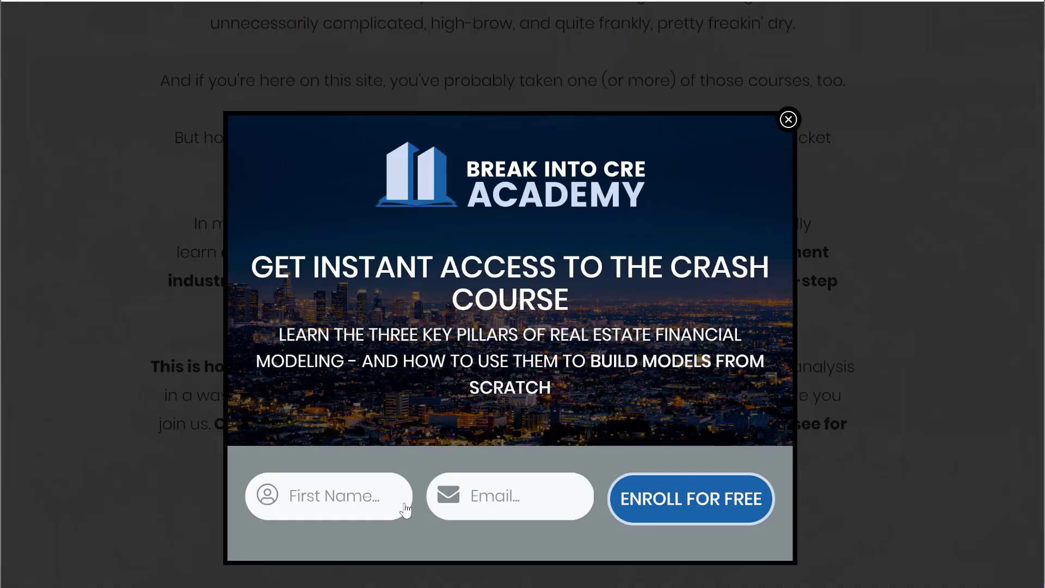